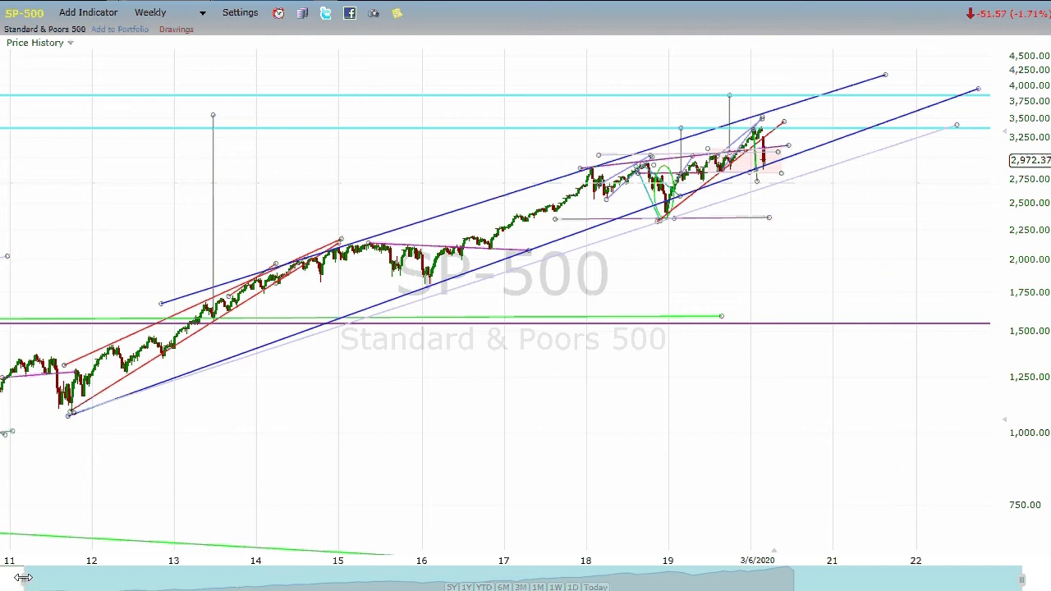
# - Widen the weekly chart's date range back before 2011 and examine the lower blue channel line
pyautogui.moveTo(23, 579); pyautogui.dragTo(4, 578)
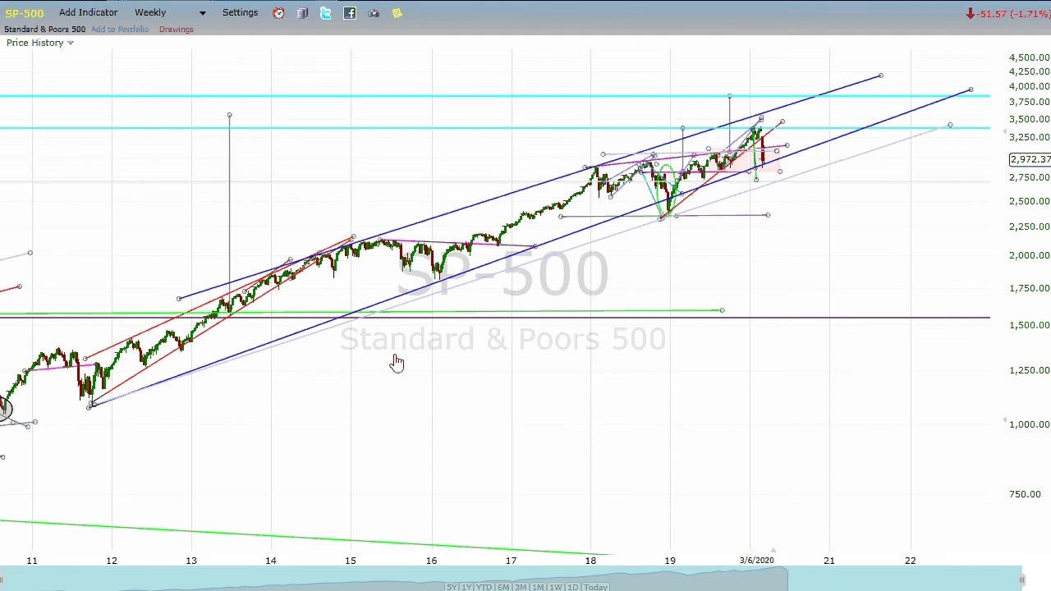
pyautogui.click(448, 292)
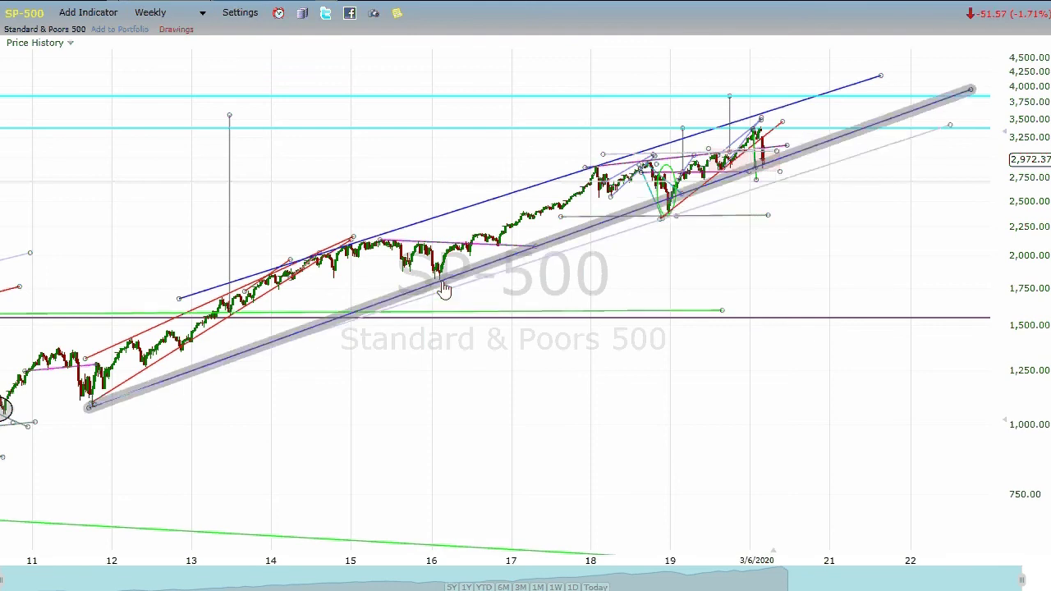
pyautogui.click(676, 251)
# - Switch the chart to the Daily interval and zoom in on the February–March 2020 decline
pyautogui.click(157, 13)
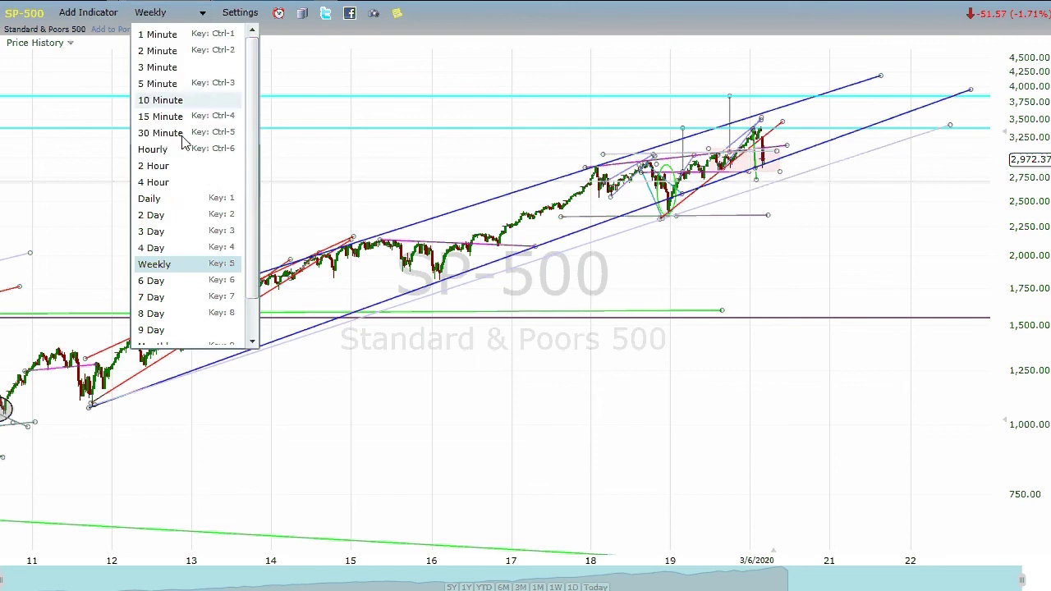
pyautogui.click(173, 202)
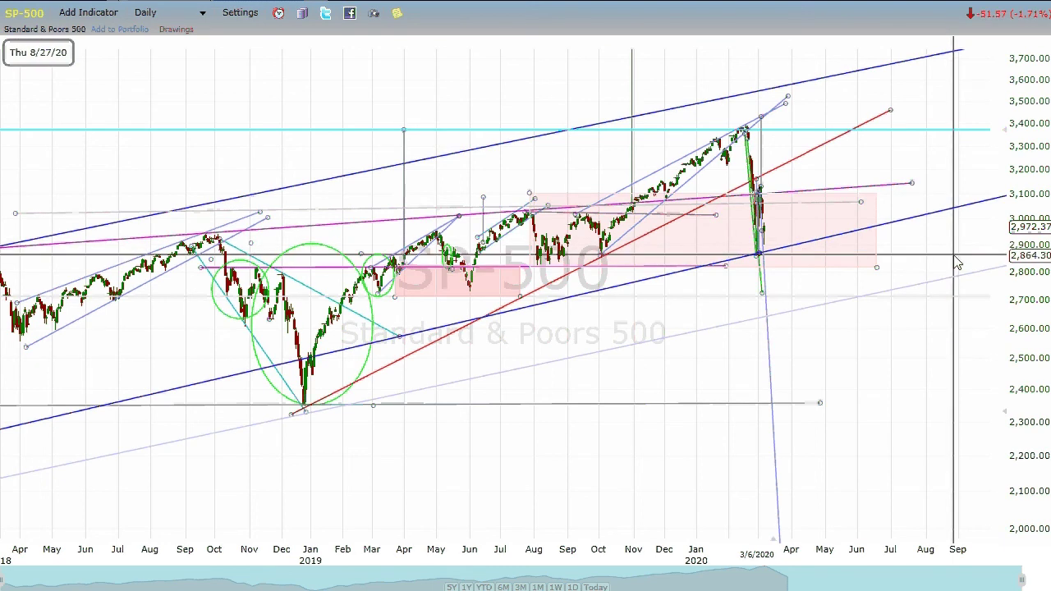
pyautogui.scroll(3, 938, 251)
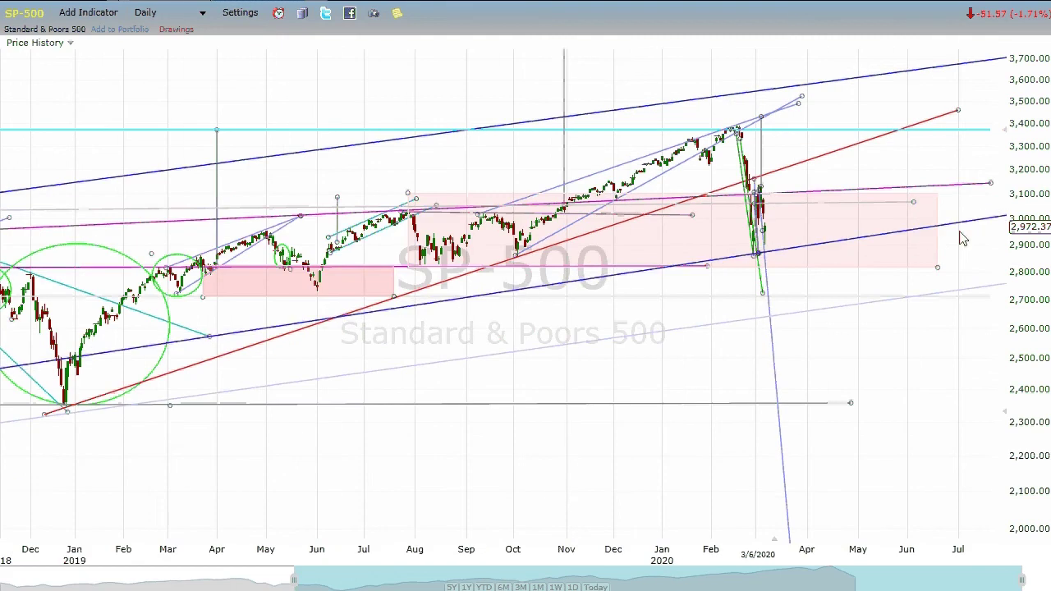
pyautogui.scroll(3, 928, 251)
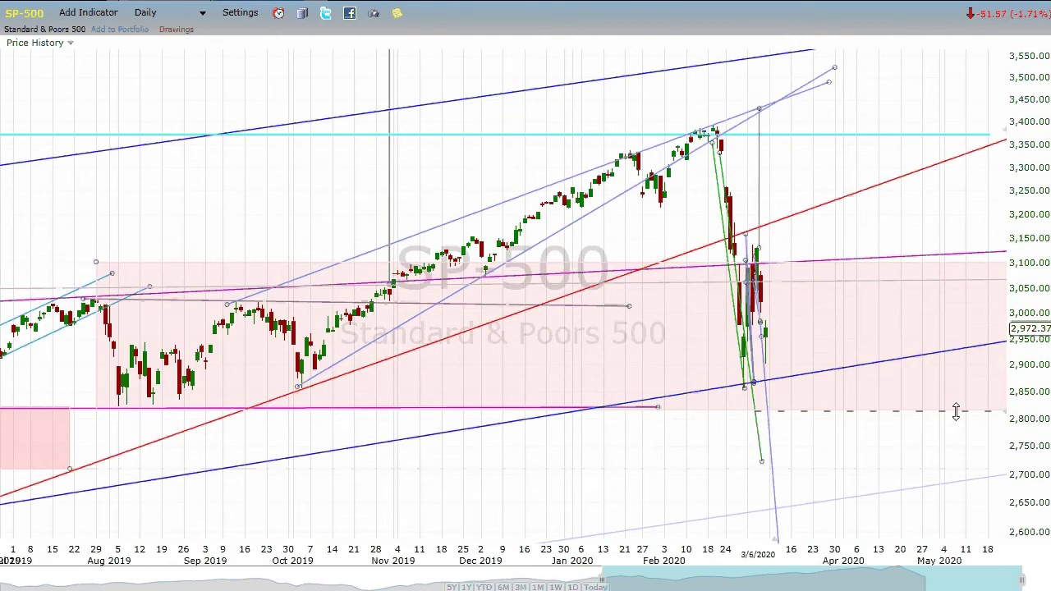
pyautogui.scroll(3, 945, 412)
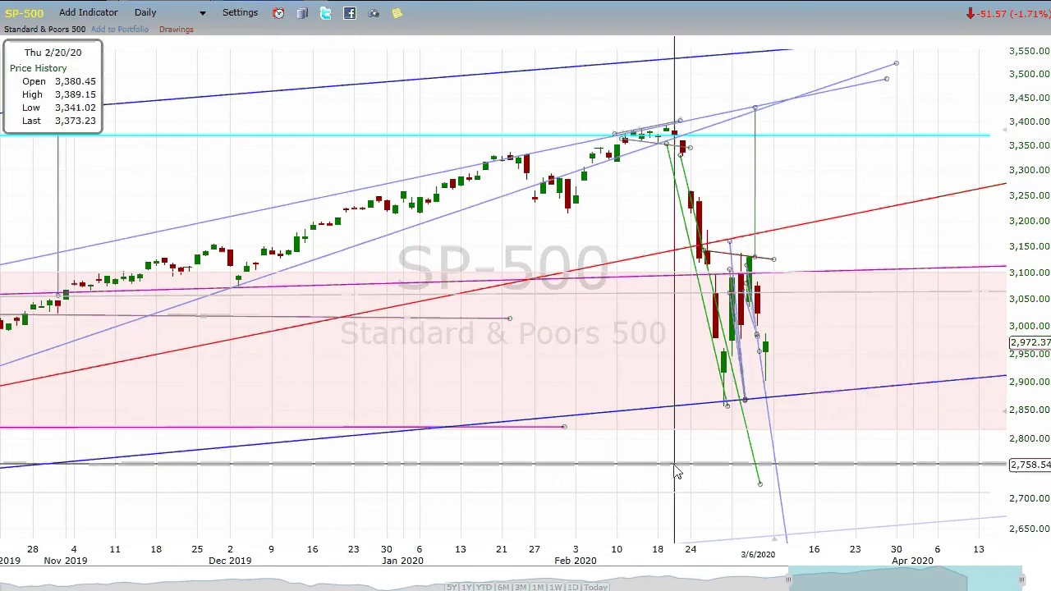
pyautogui.click(704, 410)
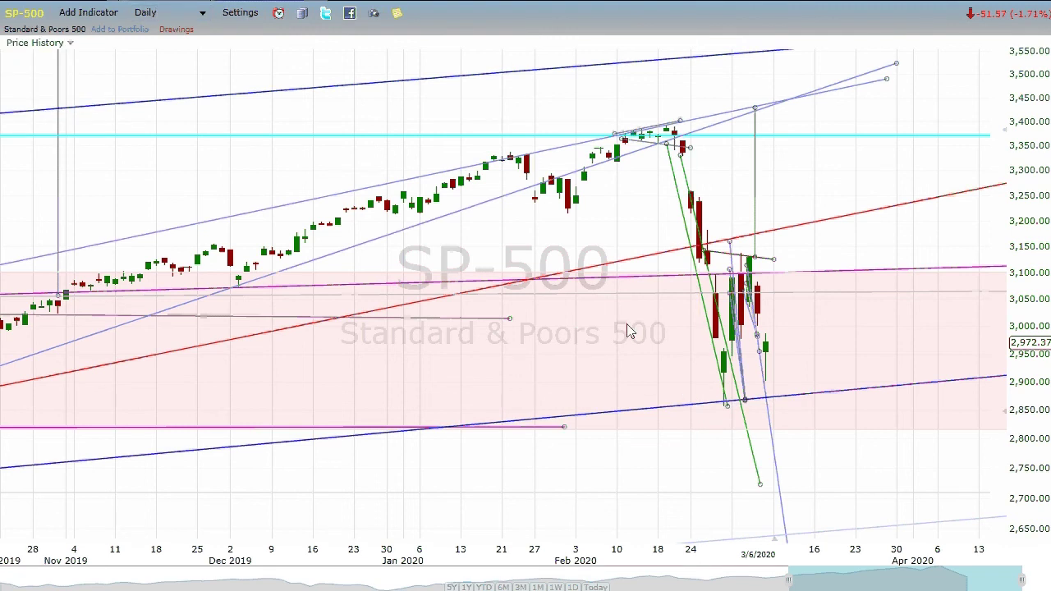
pyautogui.scroll(1, 629, 330)
pyautogui.scroll(1, 629, 330)
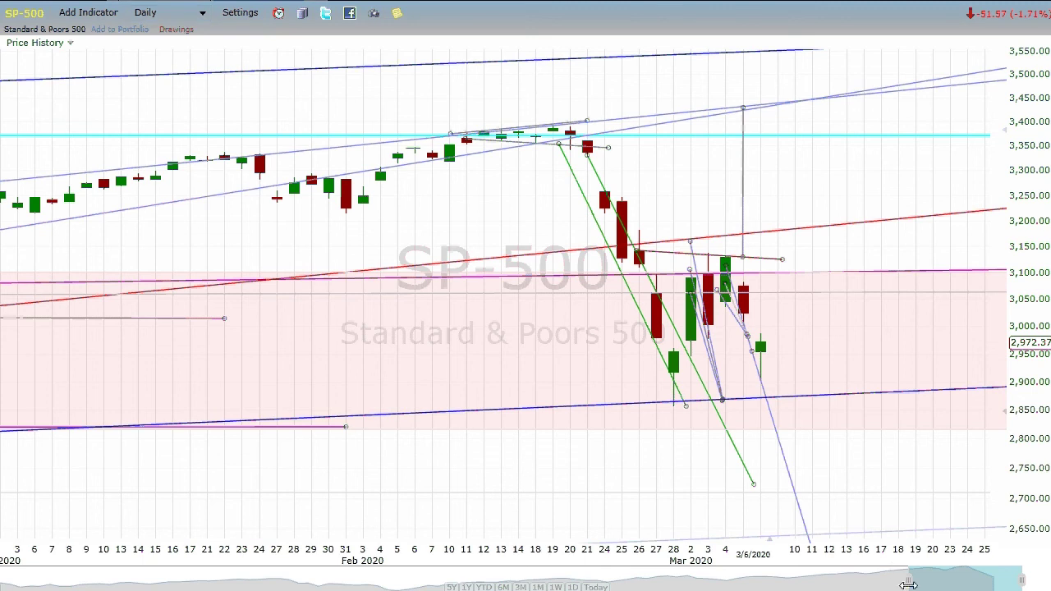
# - Expand the daily chart back to early 2018 and compress the price scale so the range reaches 4,000
pyautogui.moveTo(904, 580); pyautogui.dragTo(77, 575)
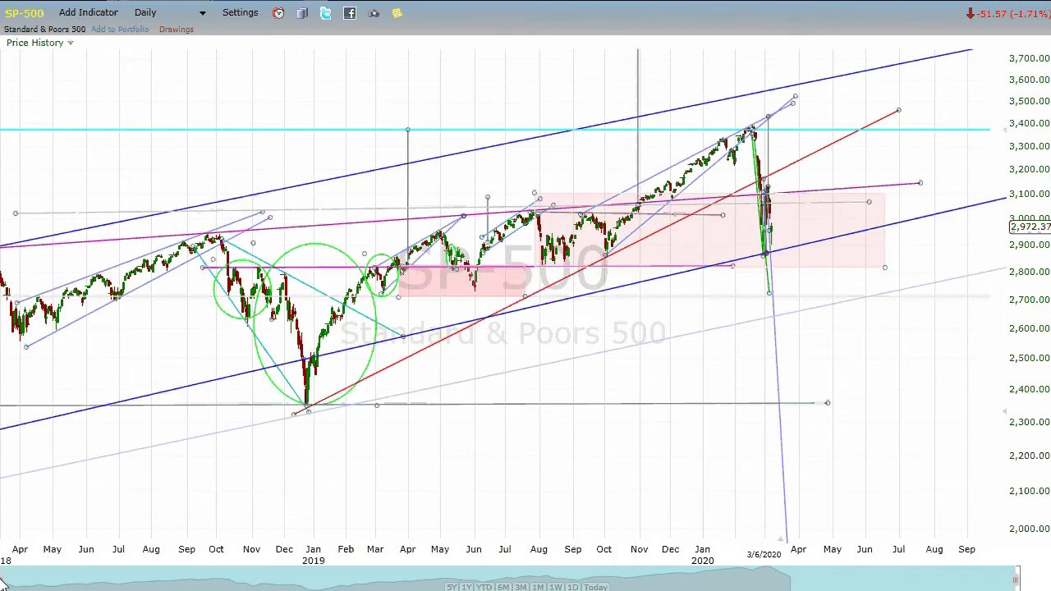
pyautogui.click(367, 223)
pyautogui.click(540, 182)
pyautogui.moveTo(1000, 138); pyautogui.dragTo(999, 164)
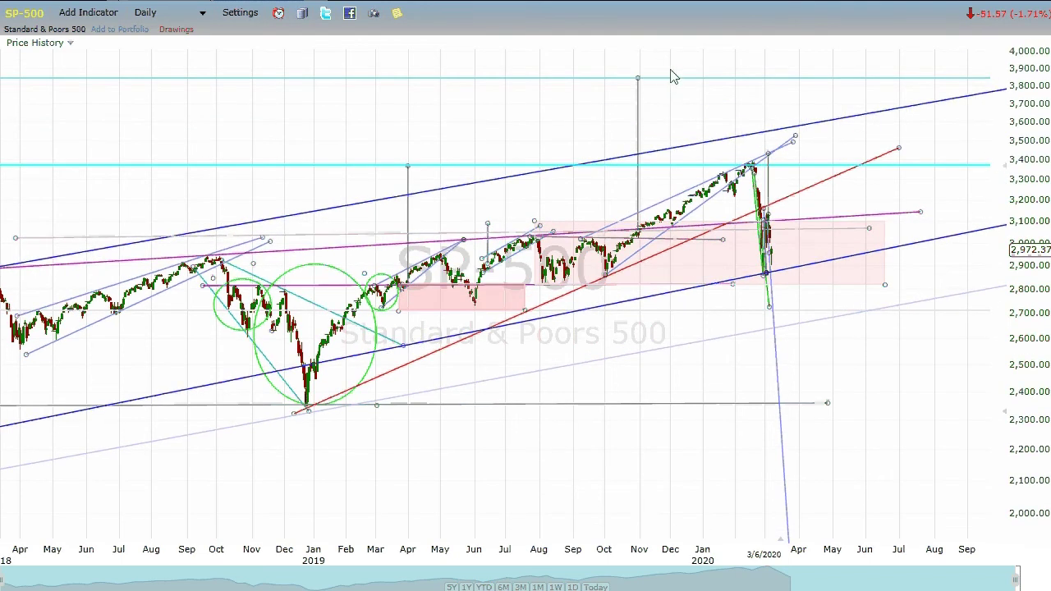
# - Examine the early 2020 drop against the red trendline, the horizontal resistance line and the lower blue channel lines
pyautogui.click(741, 216)
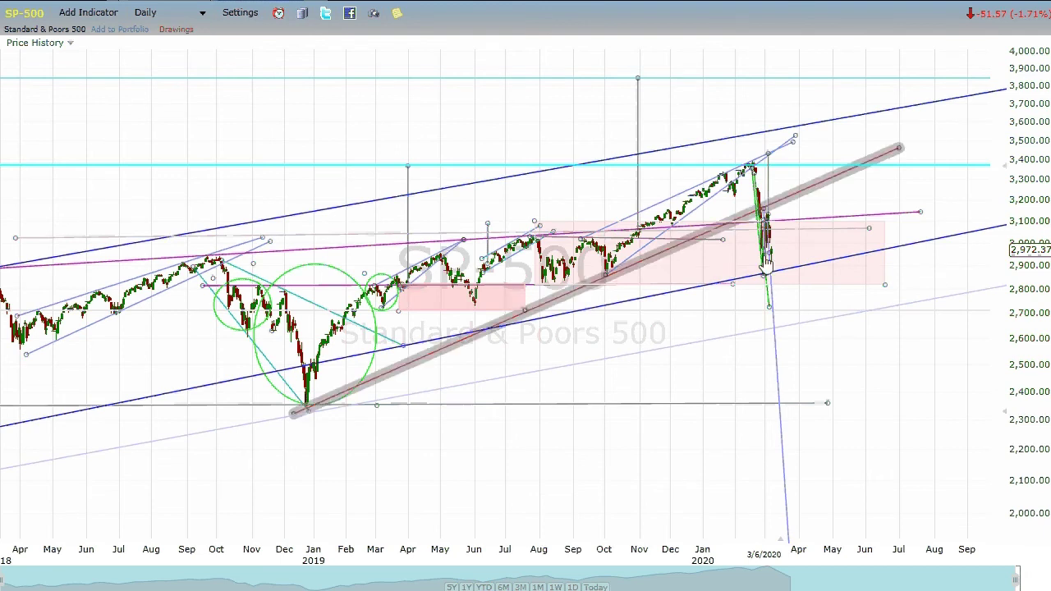
pyautogui.click(765, 264)
pyautogui.click(597, 368)
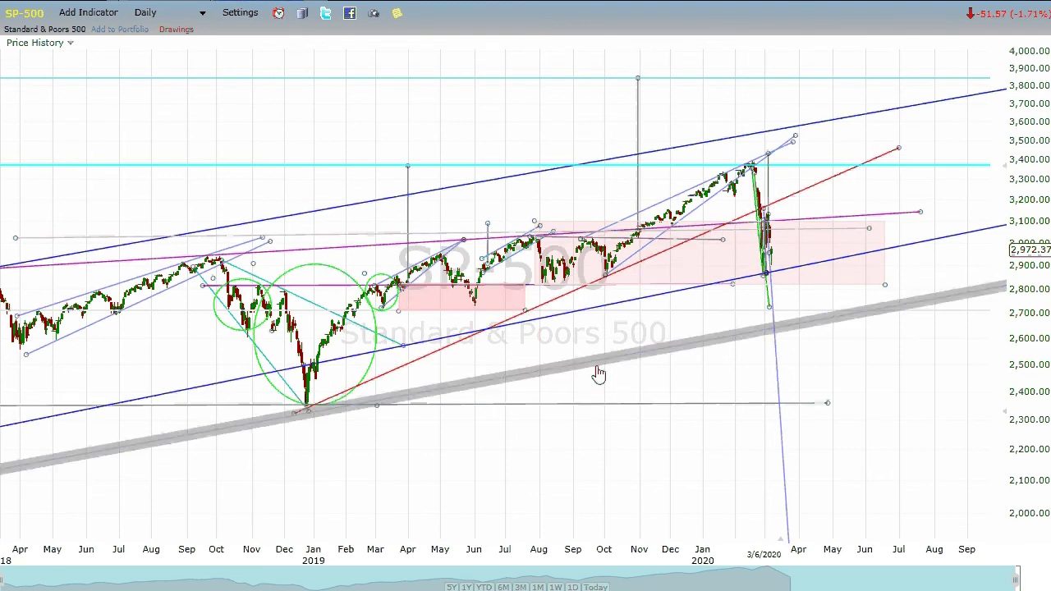
pyautogui.click(741, 179)
pyautogui.click(752, 230)
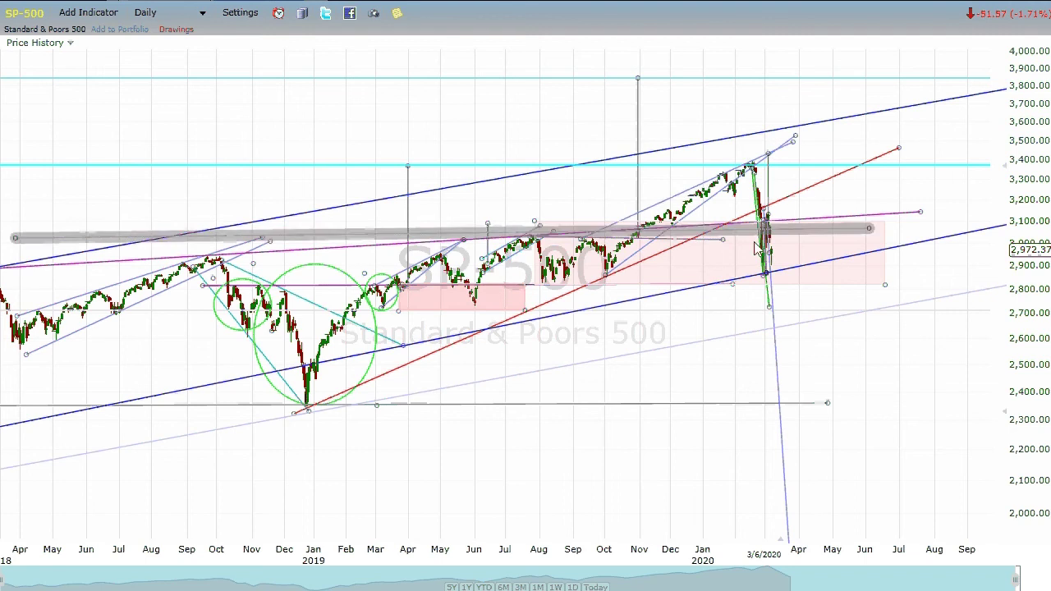
pyautogui.click(765, 251)
pyautogui.click(765, 275)
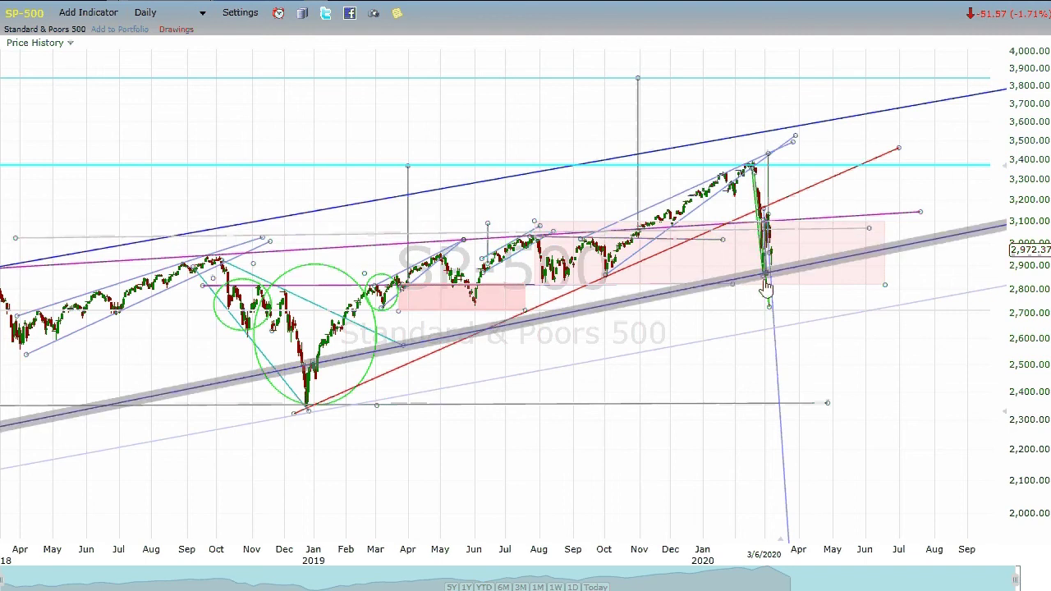
pyautogui.click(765, 287)
pyautogui.click(717, 244)
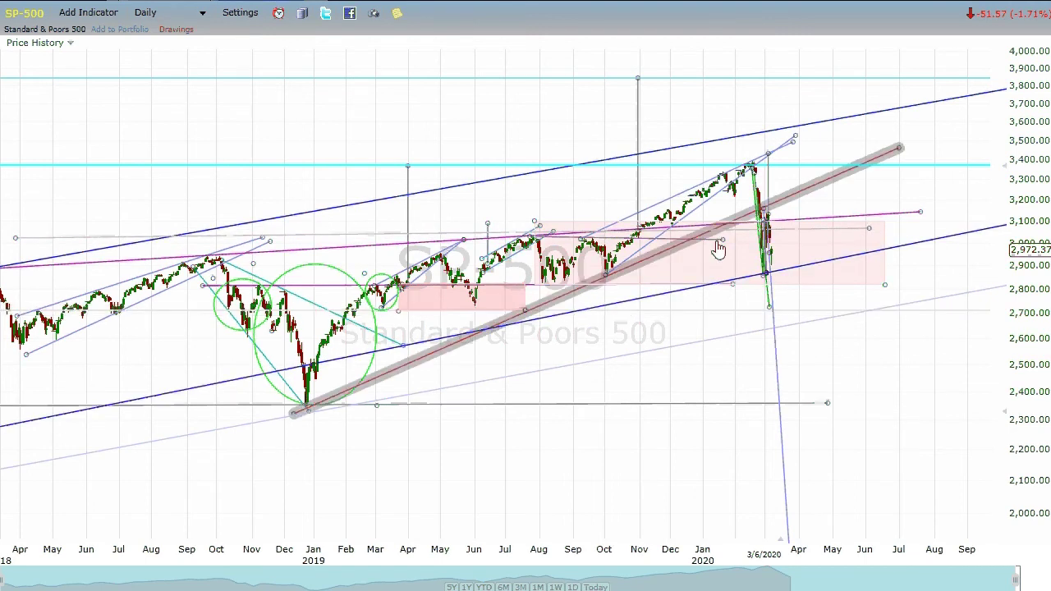
pyautogui.click(815, 256)
pyautogui.click(813, 254)
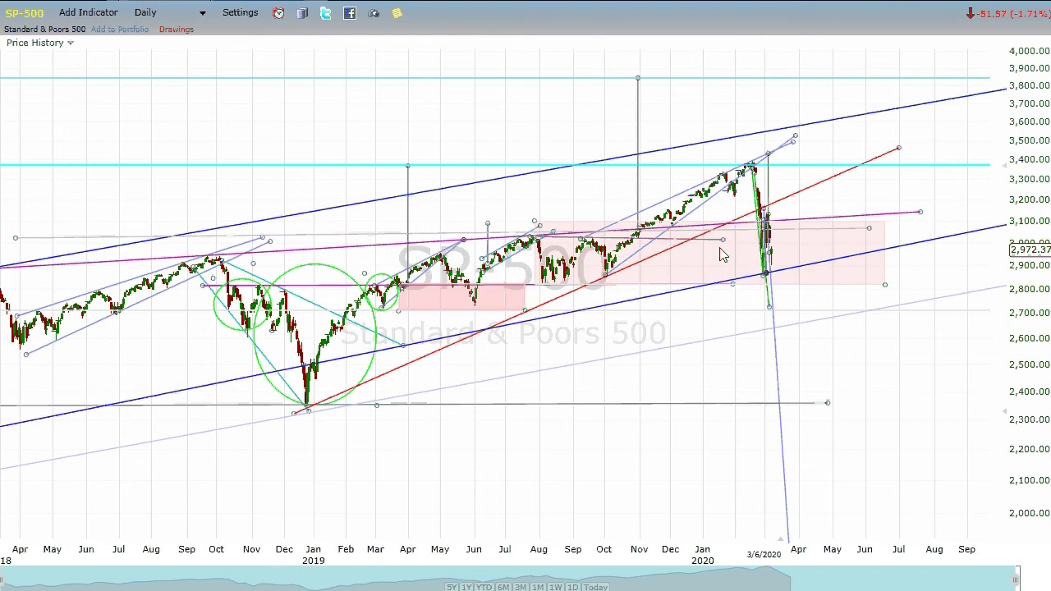
# - Examine the two pink shaded price zones on the daily chart, the August 2019 one and the smaller spring 2019 one
pyautogui.click(730, 265)
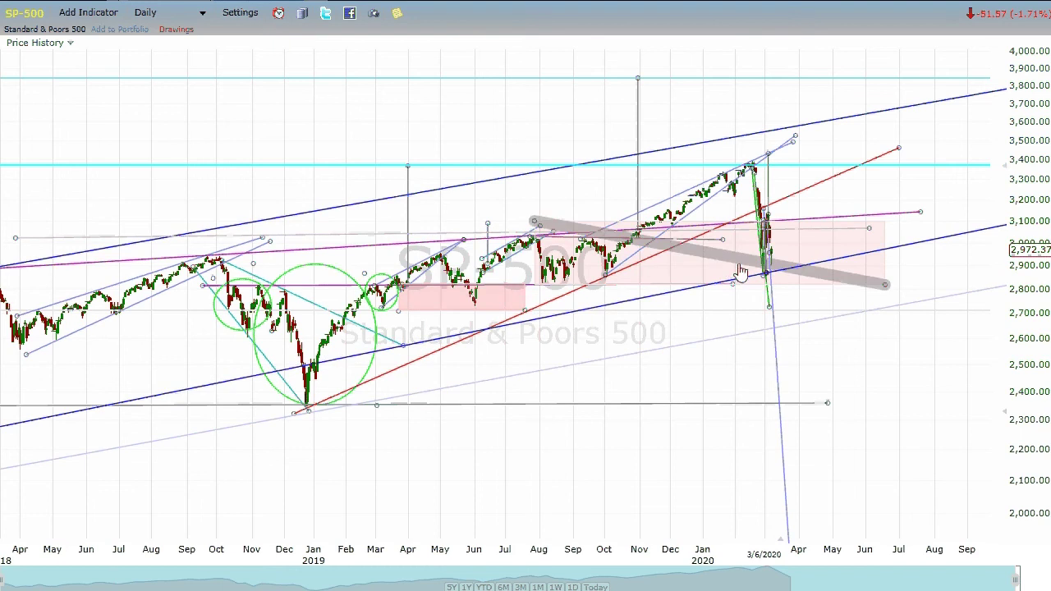
pyautogui.click(747, 257)
pyautogui.click(399, 284)
pyautogui.click(441, 297)
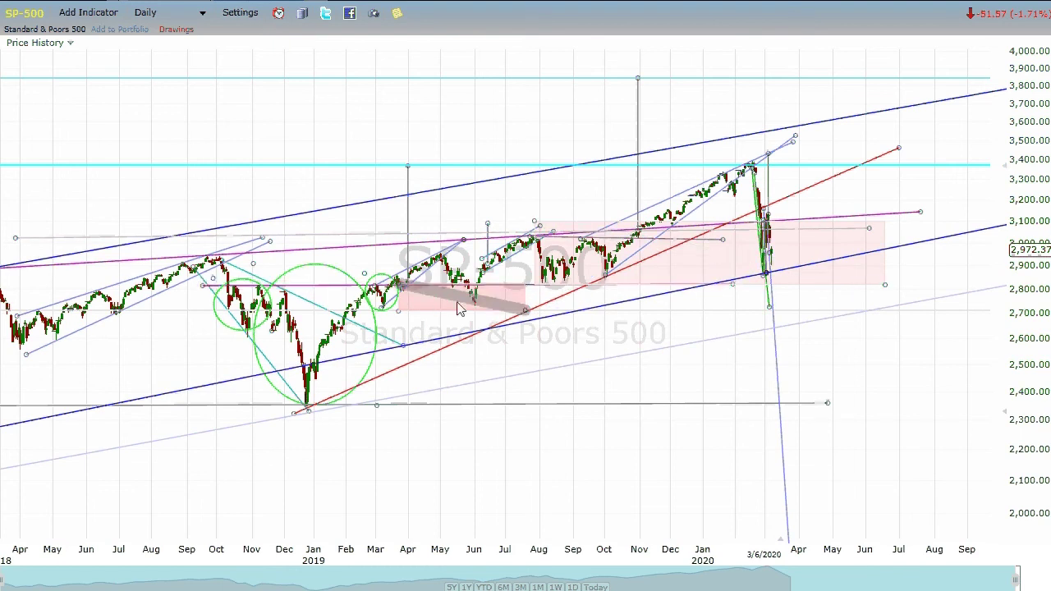
pyautogui.click(485, 306)
pyautogui.click(465, 307)
pyautogui.press('Delete')
pyautogui.click(466, 236)
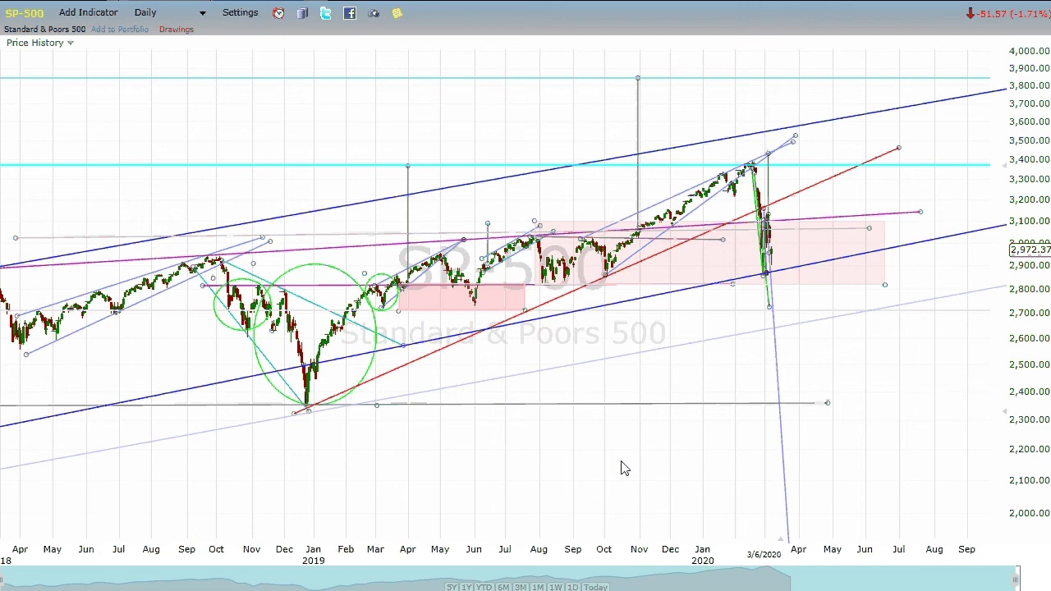
# - View the 30 Minute chart, move down to the 5 Minute interval, and inspect the March 6 afternoon low
pyautogui.click(174, 15)
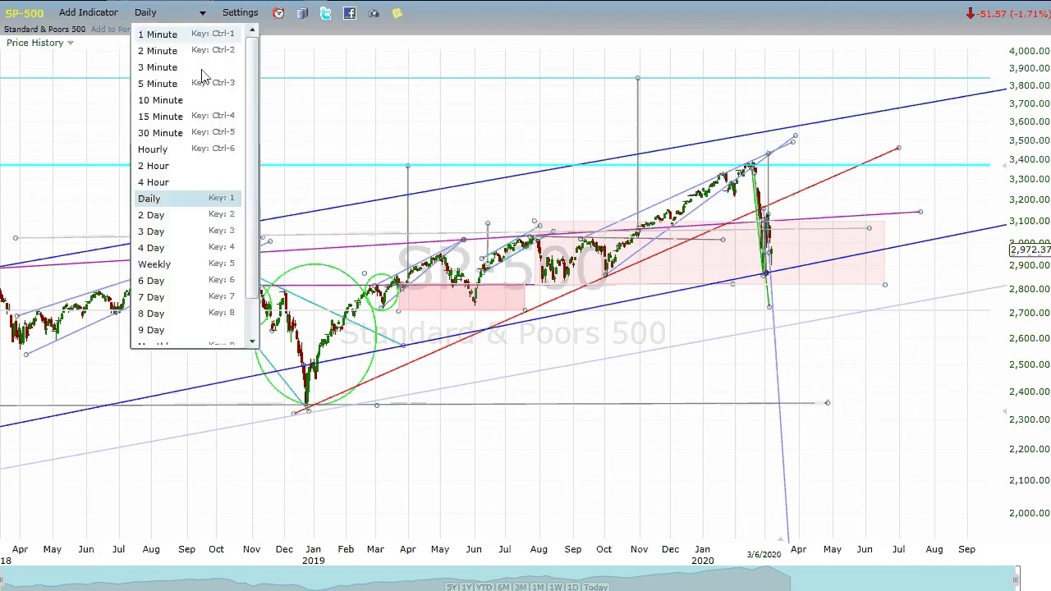
pyautogui.click(177, 135)
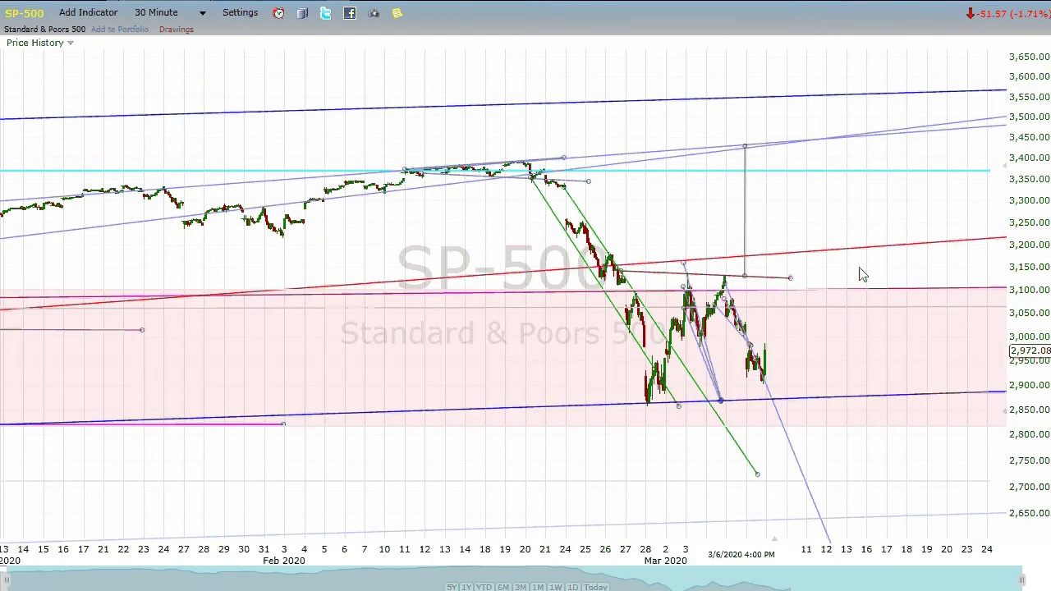
pyautogui.click(184, 25)
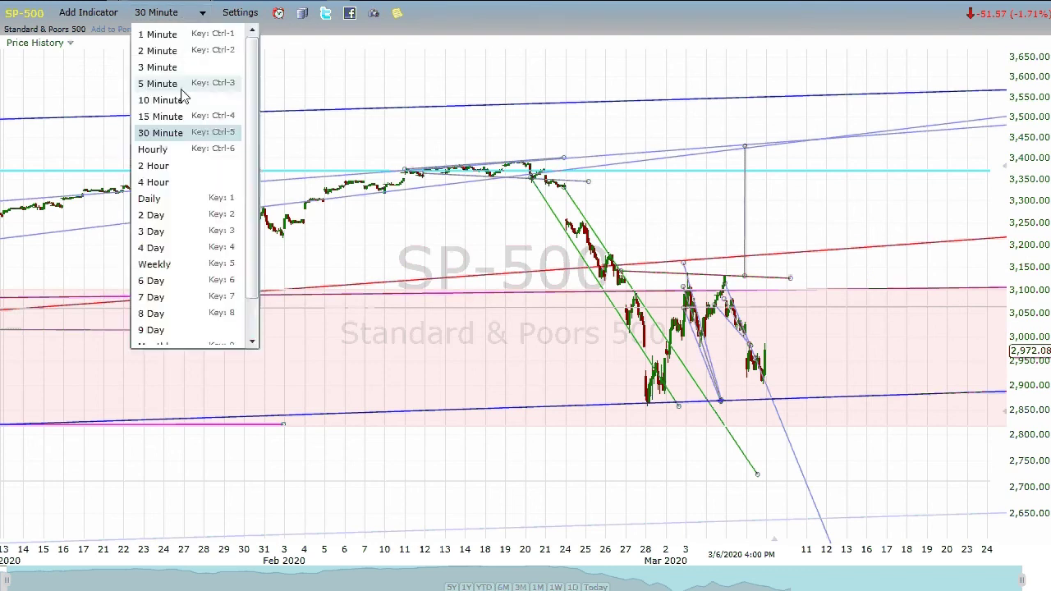
pyautogui.click(182, 87)
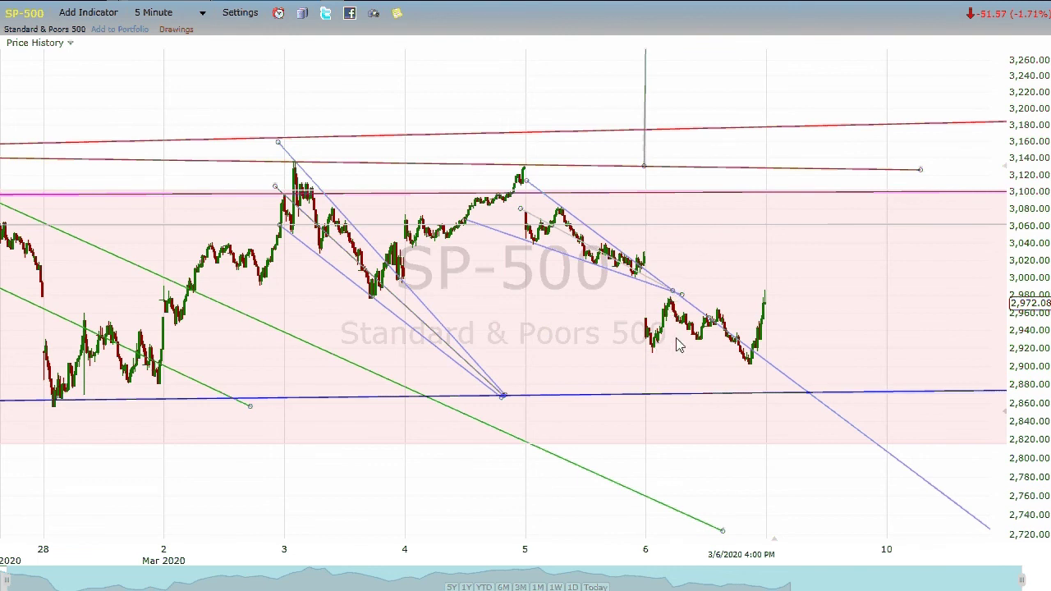
pyautogui.click(750, 366)
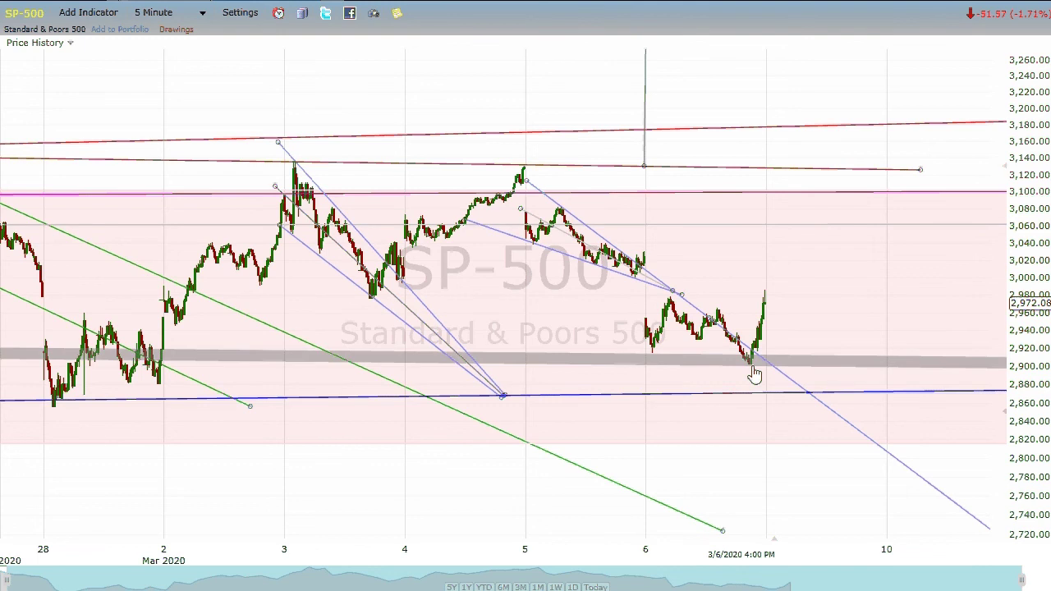
pyautogui.press('Escape')
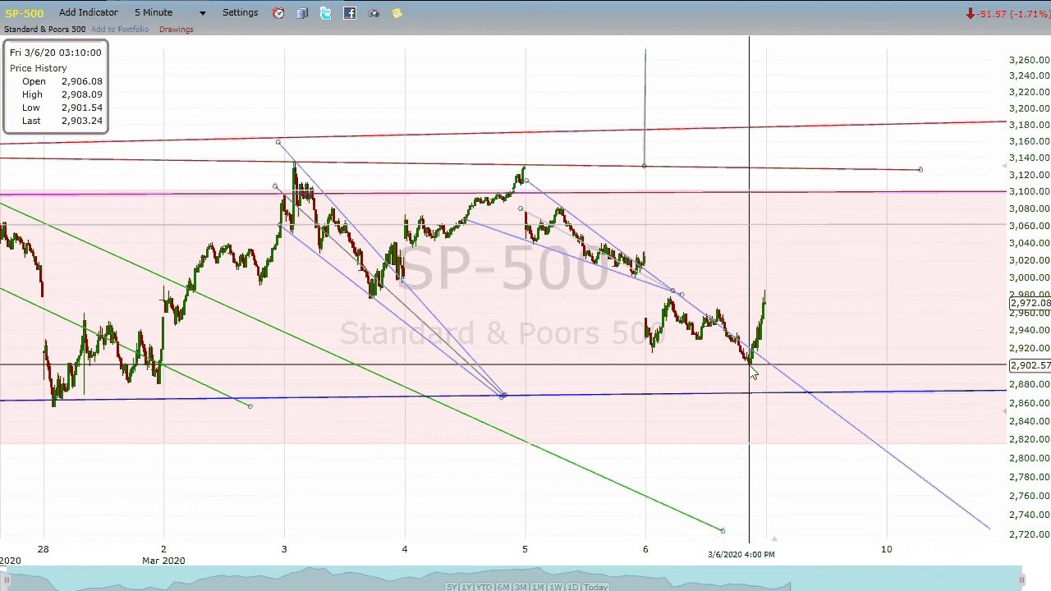
pyautogui.click(752, 374)
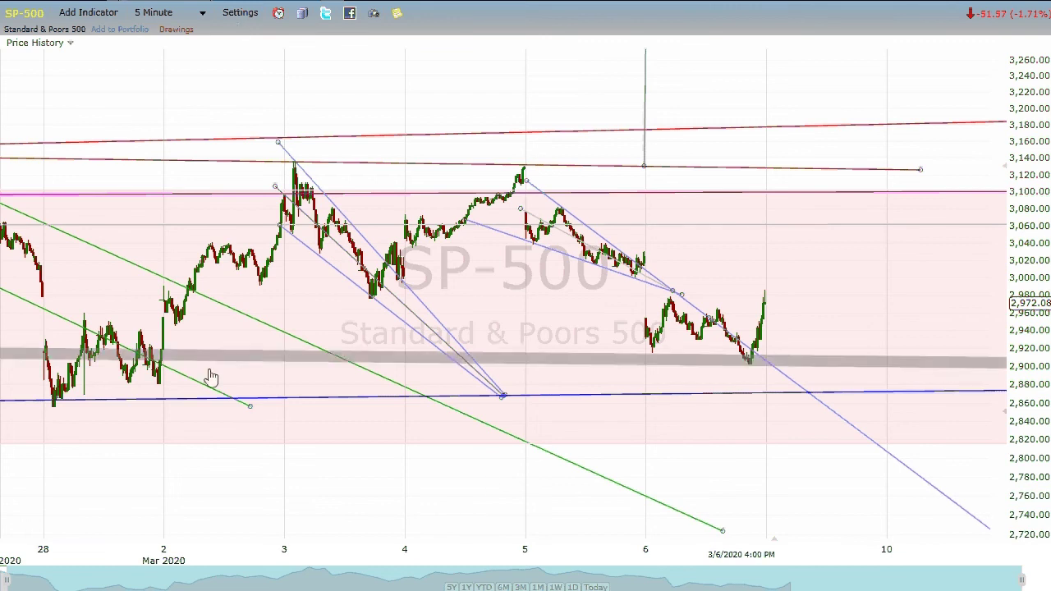
# - Compare the recent price action on the 30 Minute interval and return the chart to 5 Minute
pyautogui.click(188, 15)
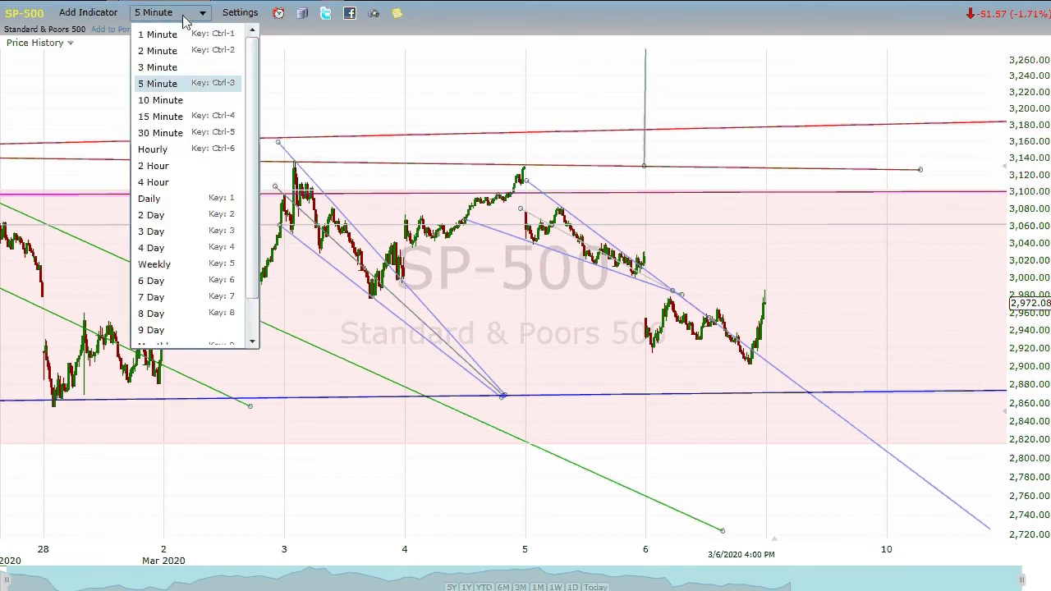
pyautogui.click(180, 134)
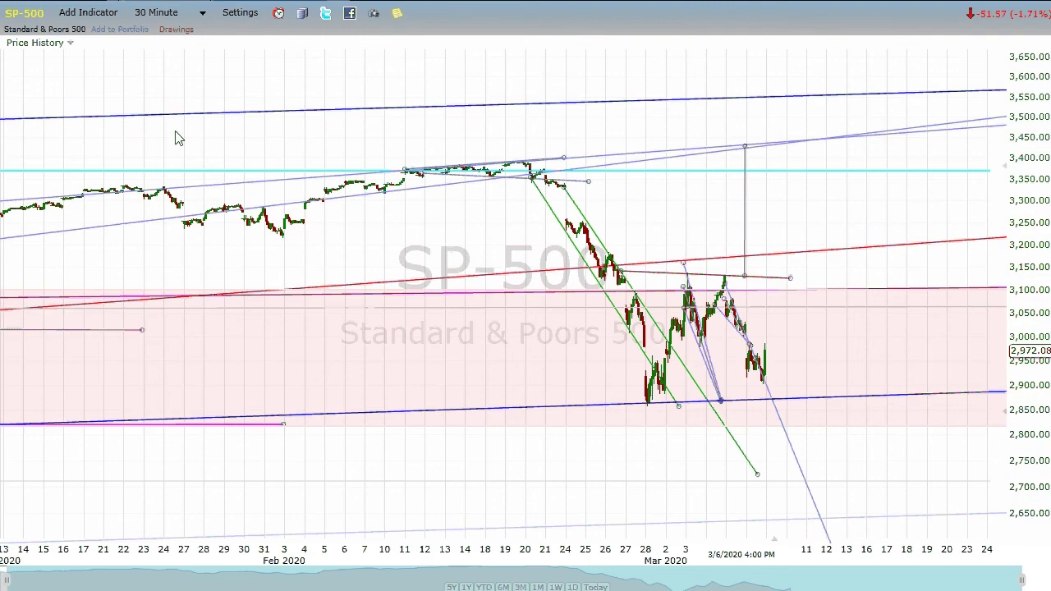
pyautogui.click(177, 14)
pyautogui.click(193, 83)
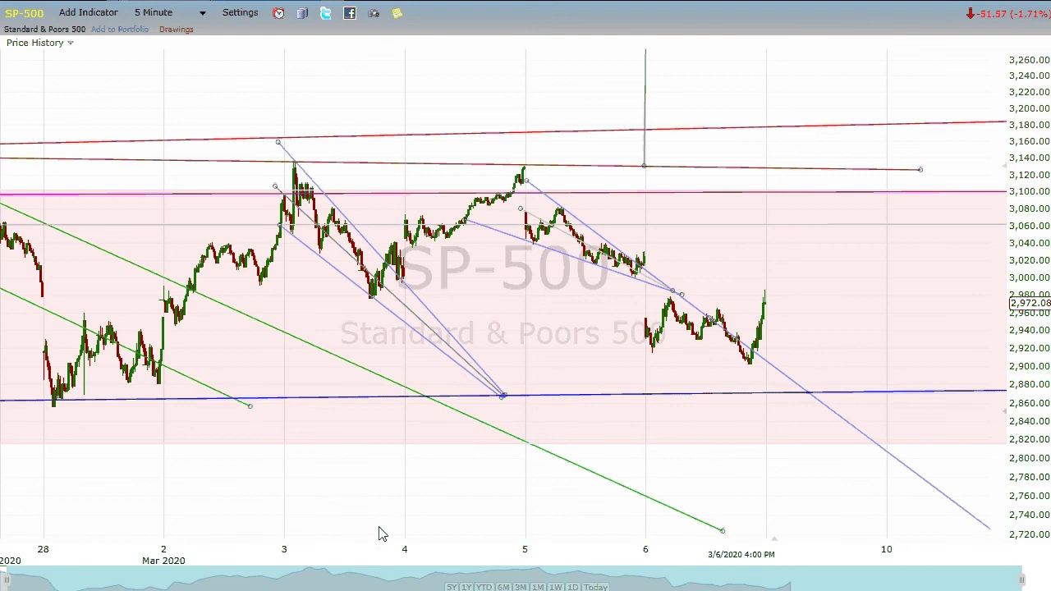
# - Review the decline on the 15 Minute interval and return to the Daily chart
pyautogui.click(158, 16)
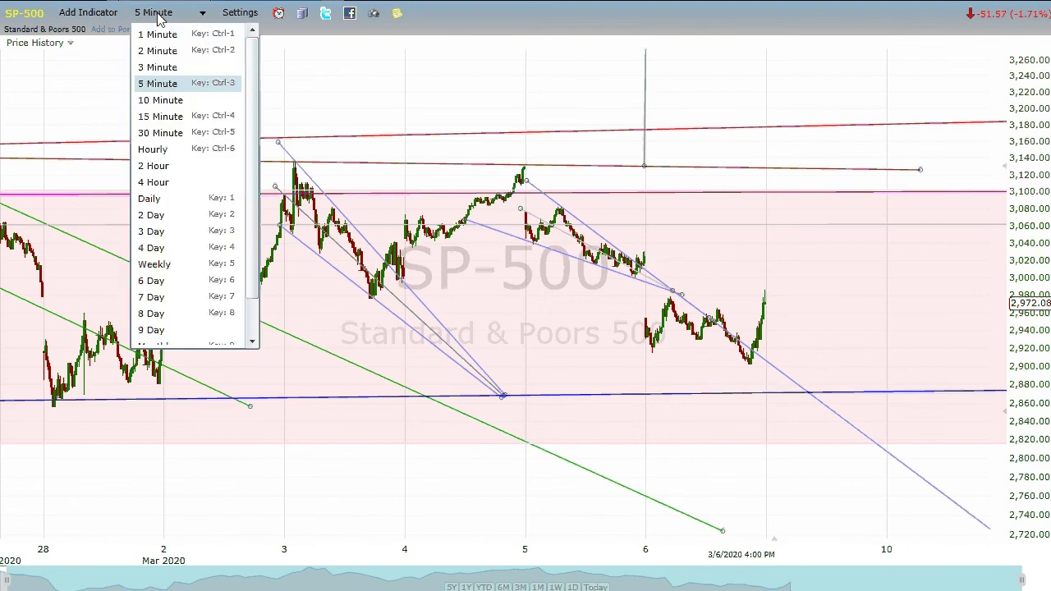
pyautogui.click(163, 116)
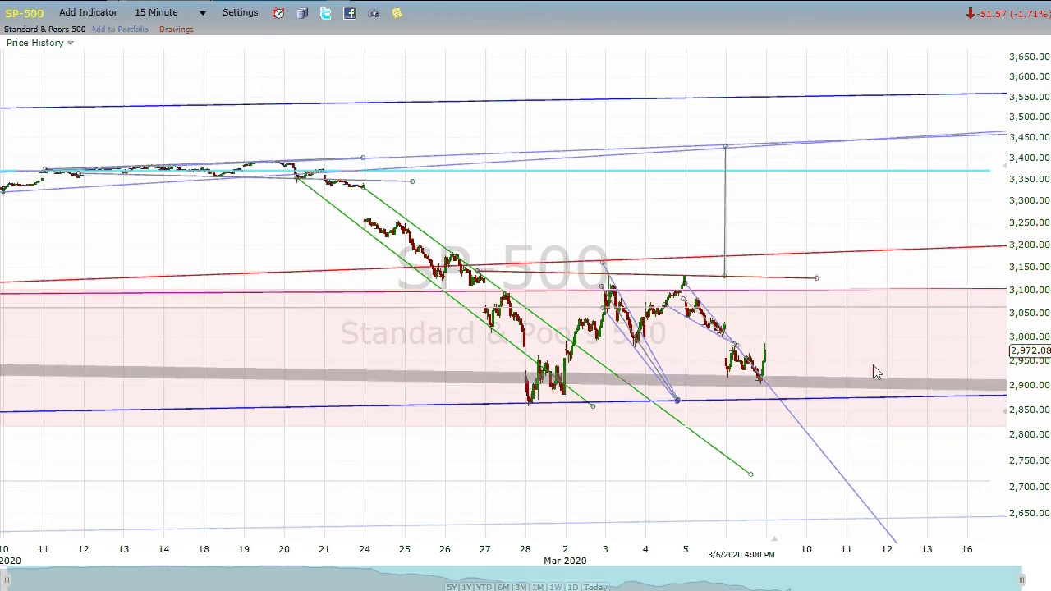
pyautogui.click(158, 14)
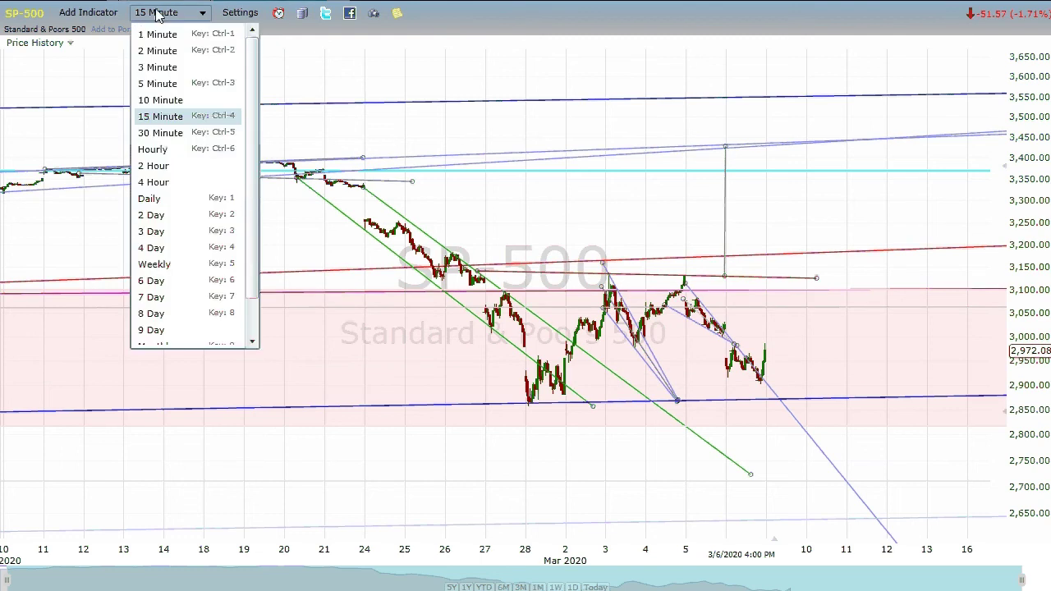
pyautogui.click(169, 201)
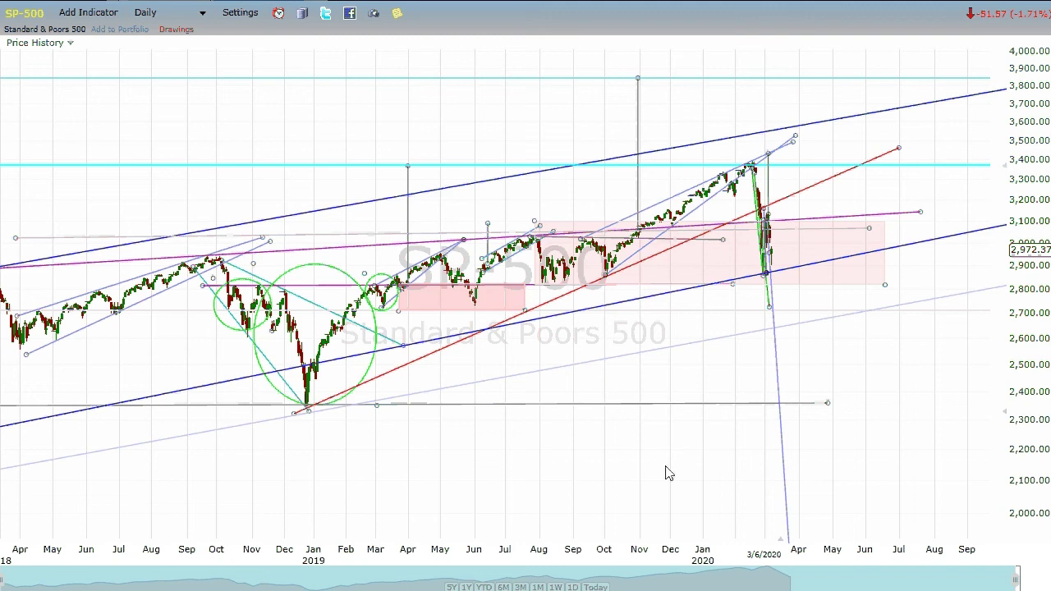
# - Switch the chart to the 10 Minute interval and zoom in on the price action since February 24
pyautogui.click(188, 17)
pyautogui.click(174, 101)
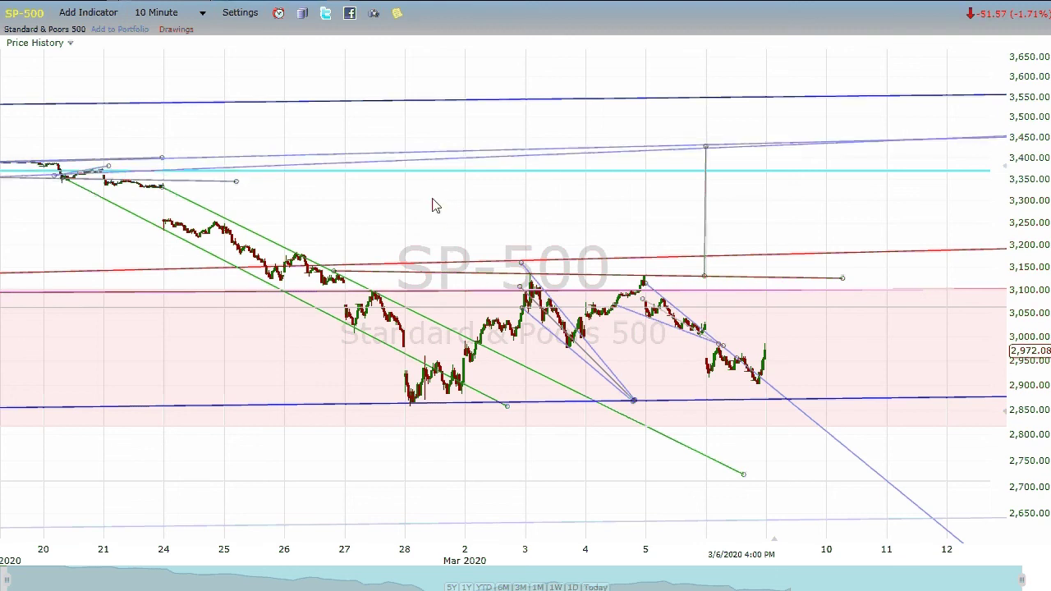
pyautogui.scroll(1, 194, 353)
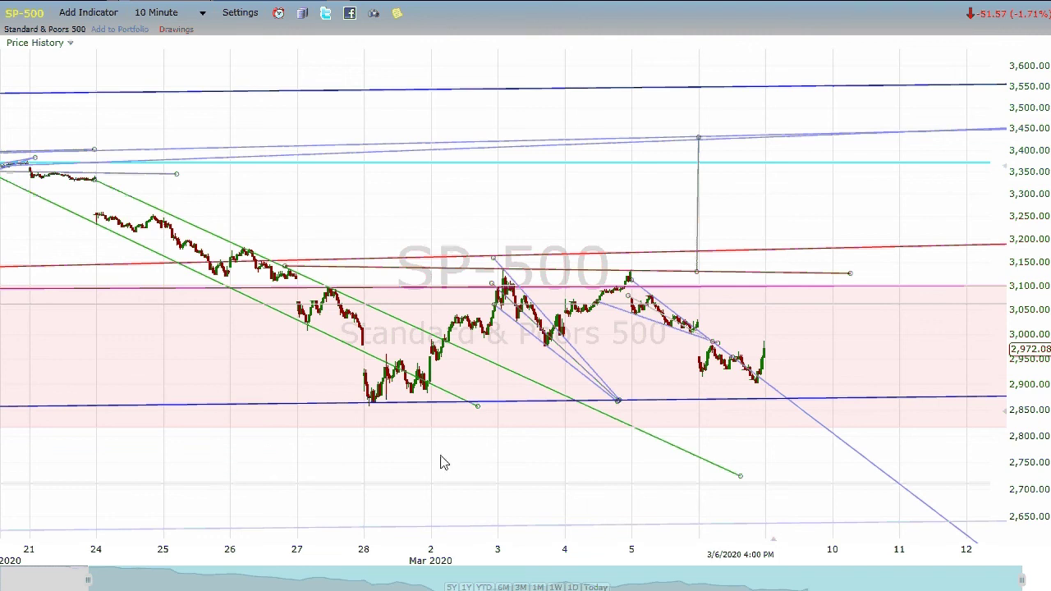
pyautogui.scroll(1, 424, 469)
pyautogui.scroll(-1, 424, 469)
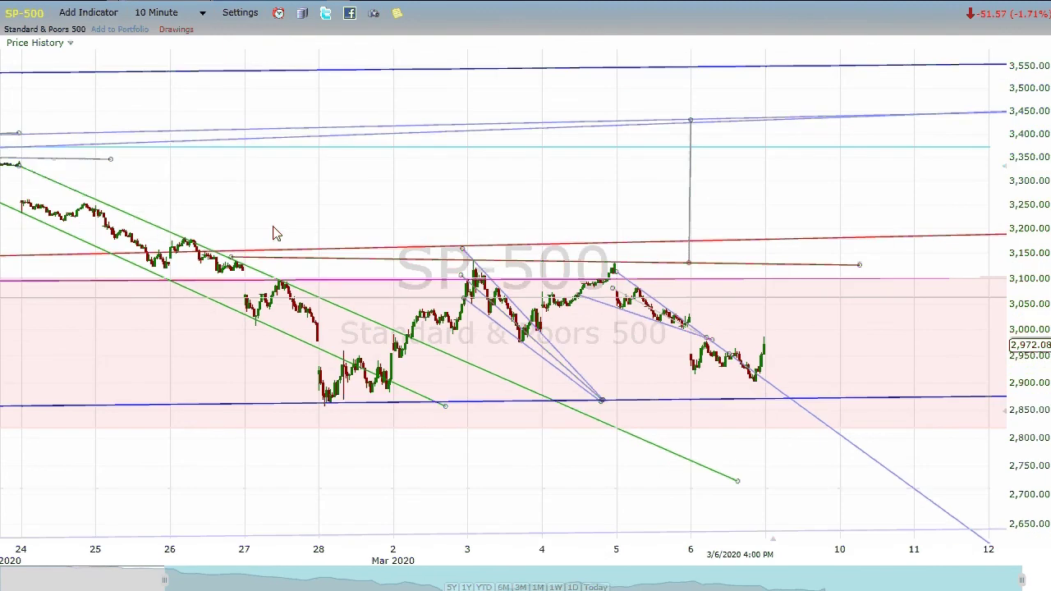
# - Change the chart to the 15 Minute interval and zoom in on the late February to early March prices
pyautogui.click(166, 13)
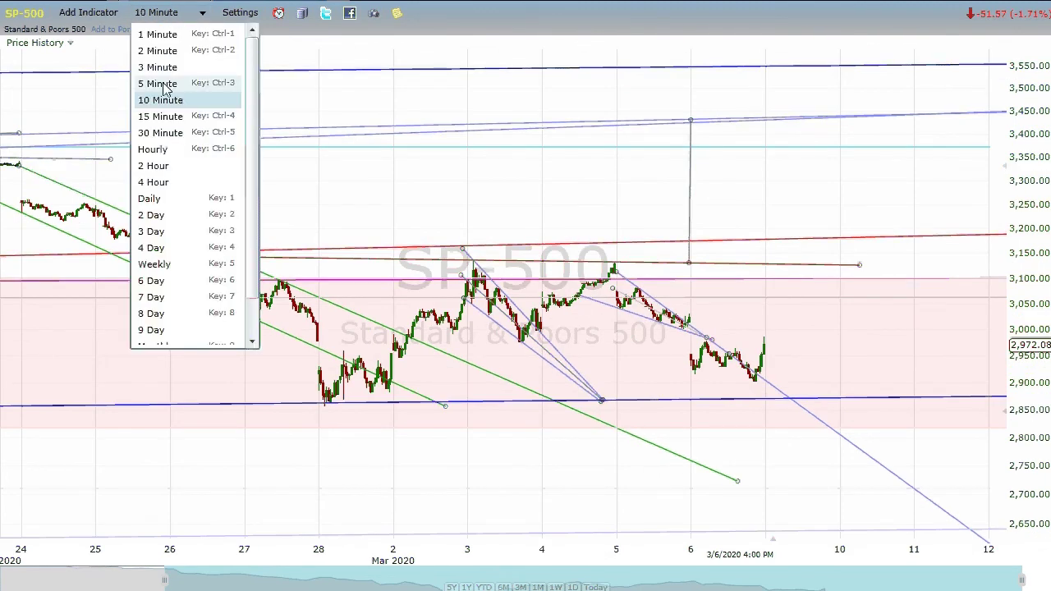
pyautogui.click(162, 117)
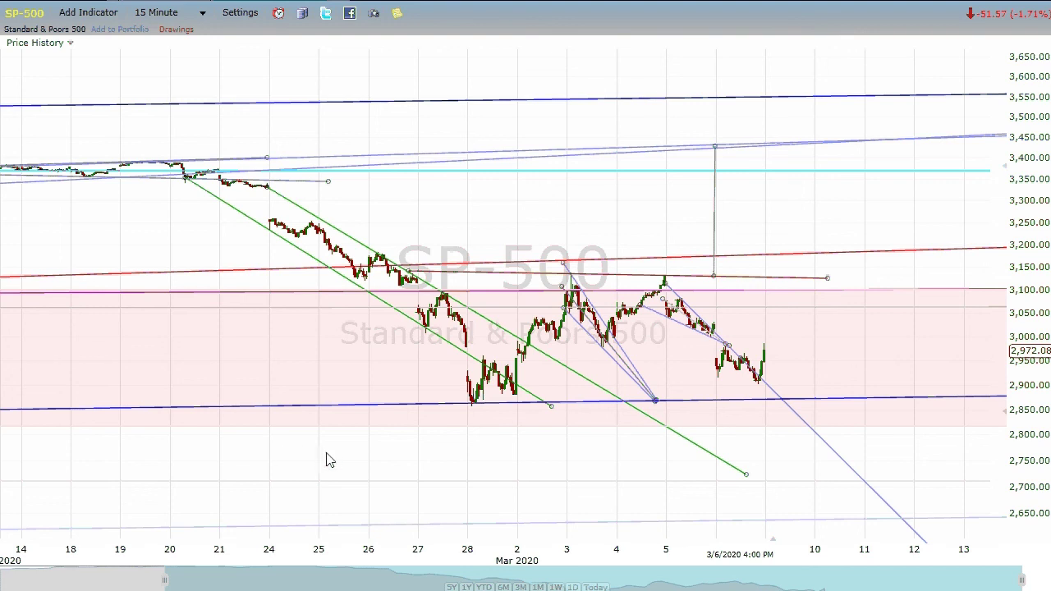
pyautogui.scroll(2, 903, 441)
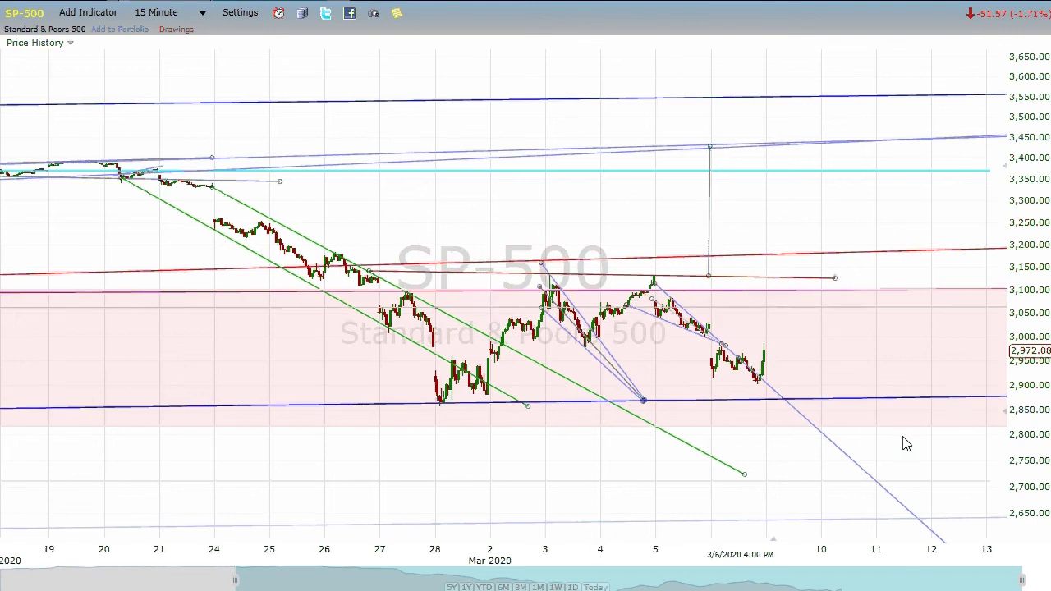